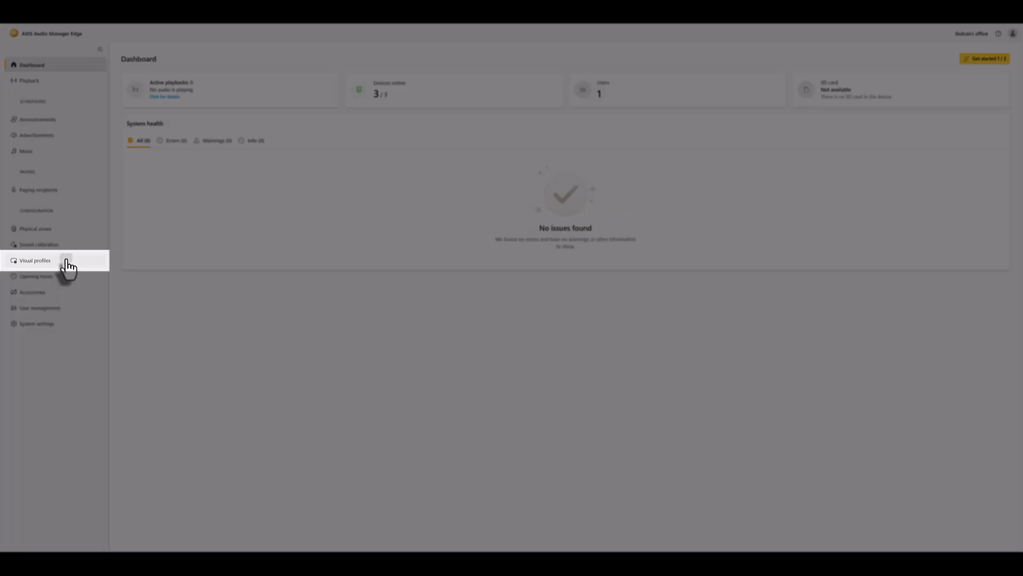
Step: Create a visual profile named Coffee discount with the description 20% Off
{"action": "left_click", "coordinate": [66, 262]}
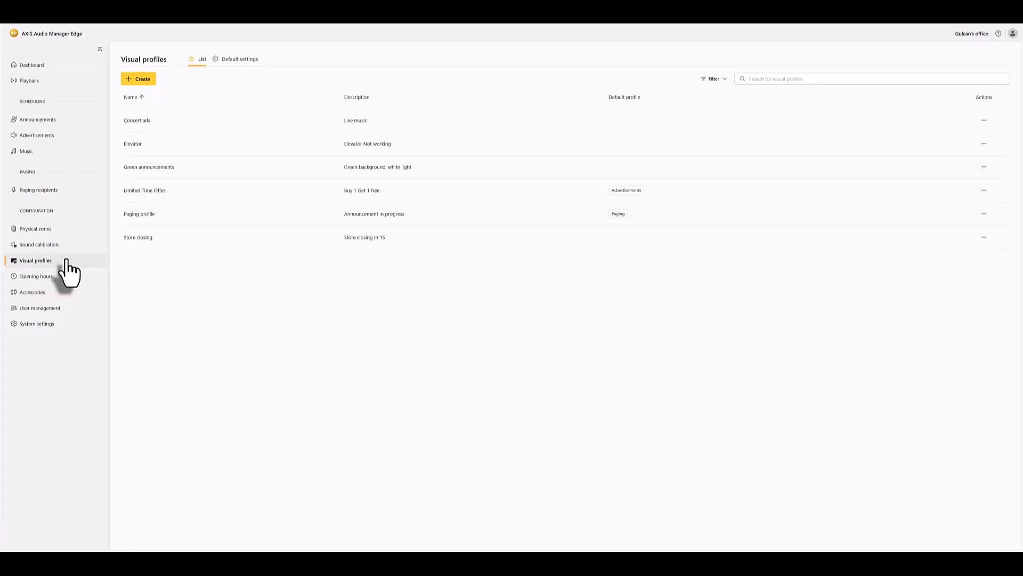
{"action": "left_click", "coordinate": [152, 80]}
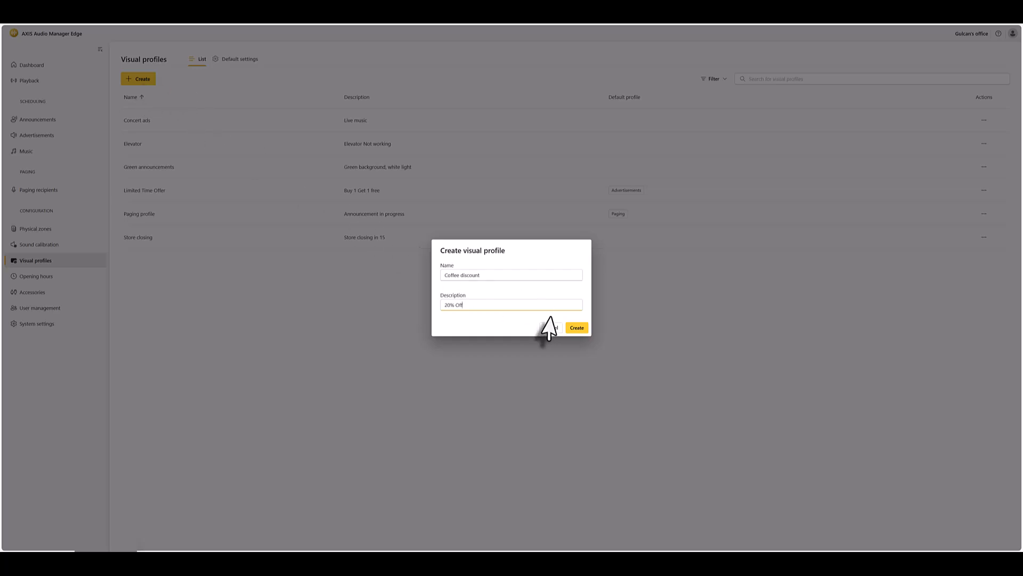
{"action": "left_click", "coordinate": [577, 329]}
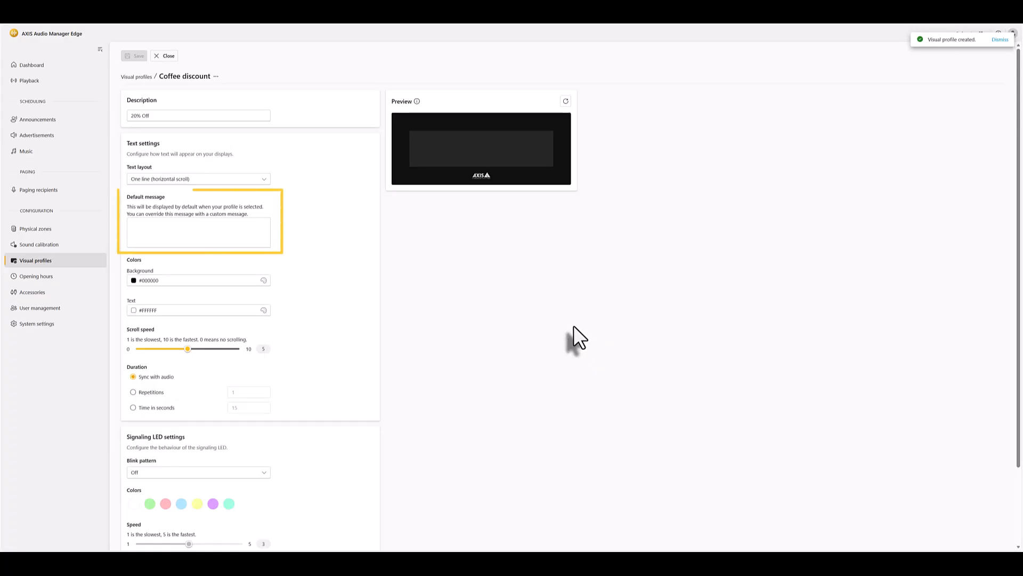
Step: Enter the profile's default message "Daily special: 20% off all coffee drinks today! Treat yourself right now!"
{"action": "left_click", "coordinate": [256, 229]}
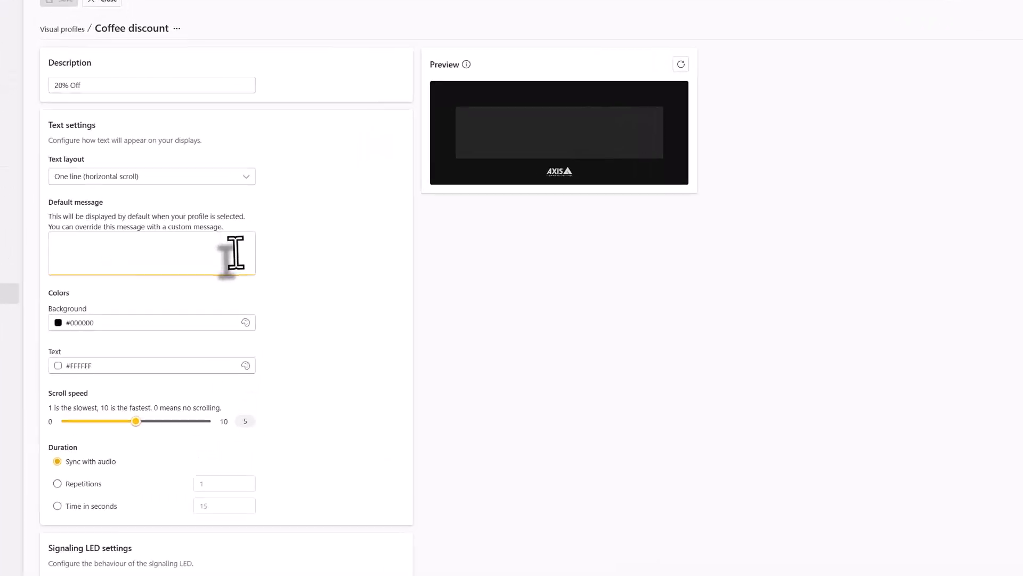
{"action": "type", "text": "Daily special: 20%"}
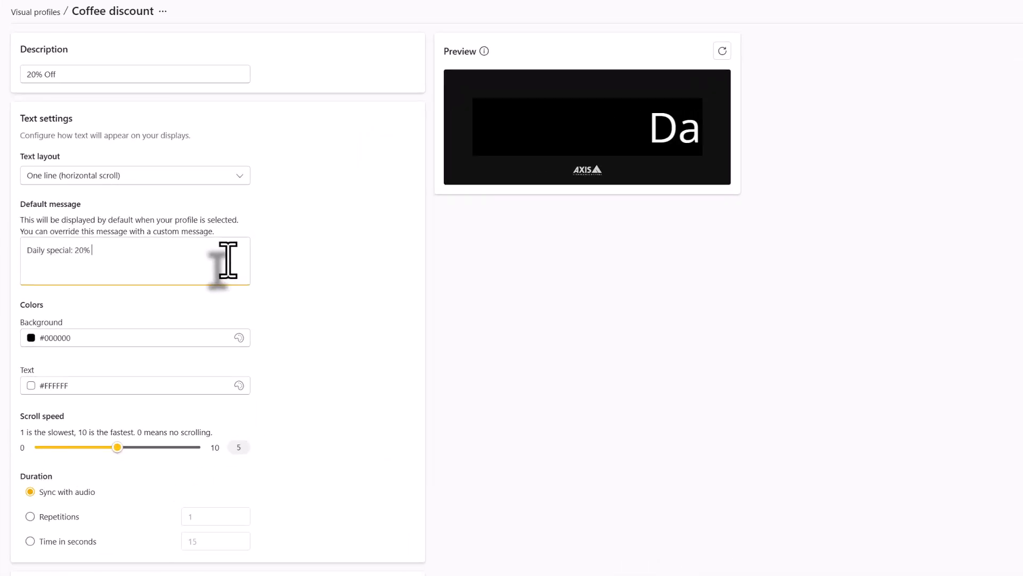
{"action": "type", "text": " off all coffee drinks today! Treat yourself right now!"}
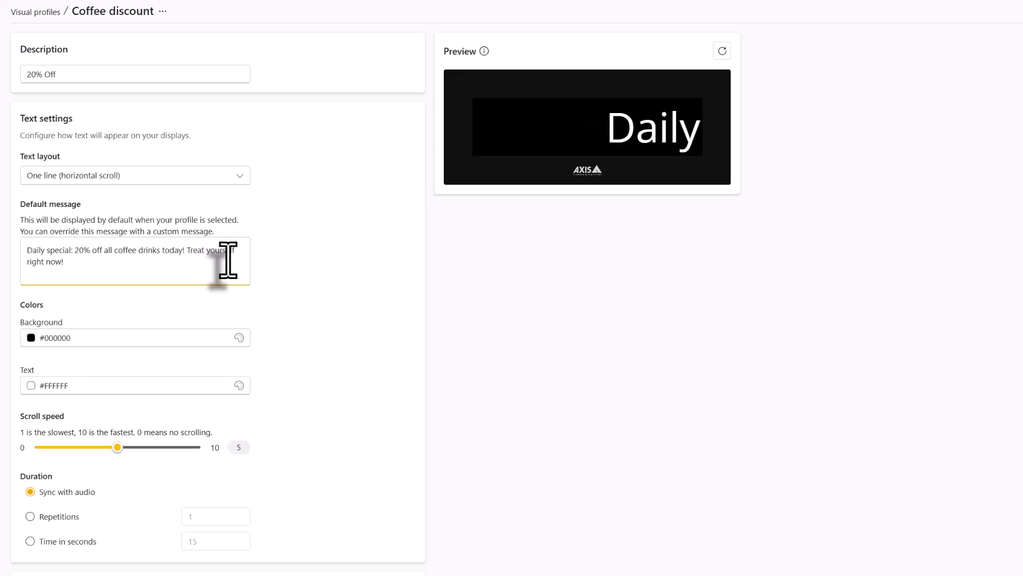
Step: Set the message's background color to magenta #CC24C6
{"action": "left_click", "coordinate": [239, 340]}
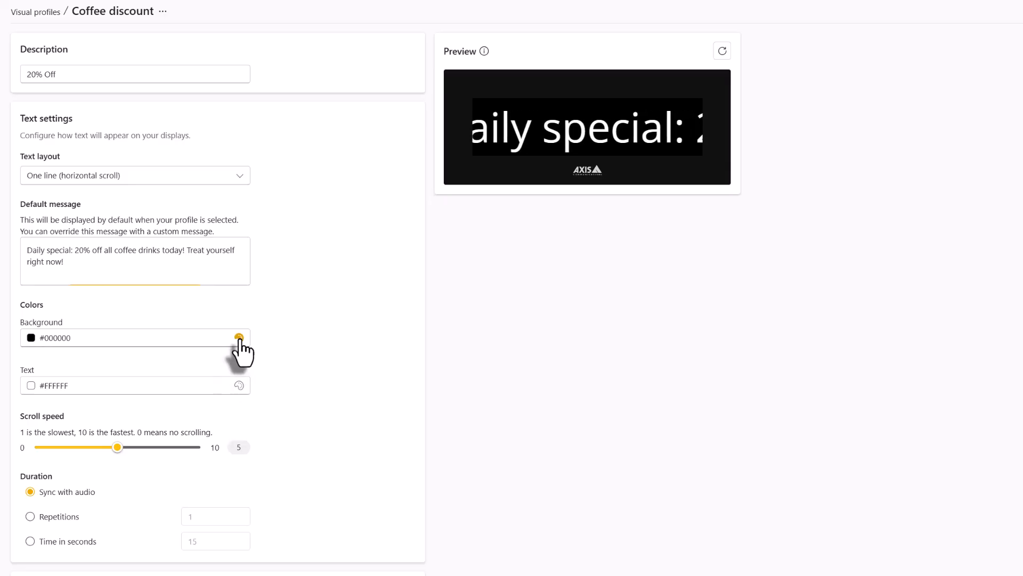
{"action": "left_click", "coordinate": [294, 440]}
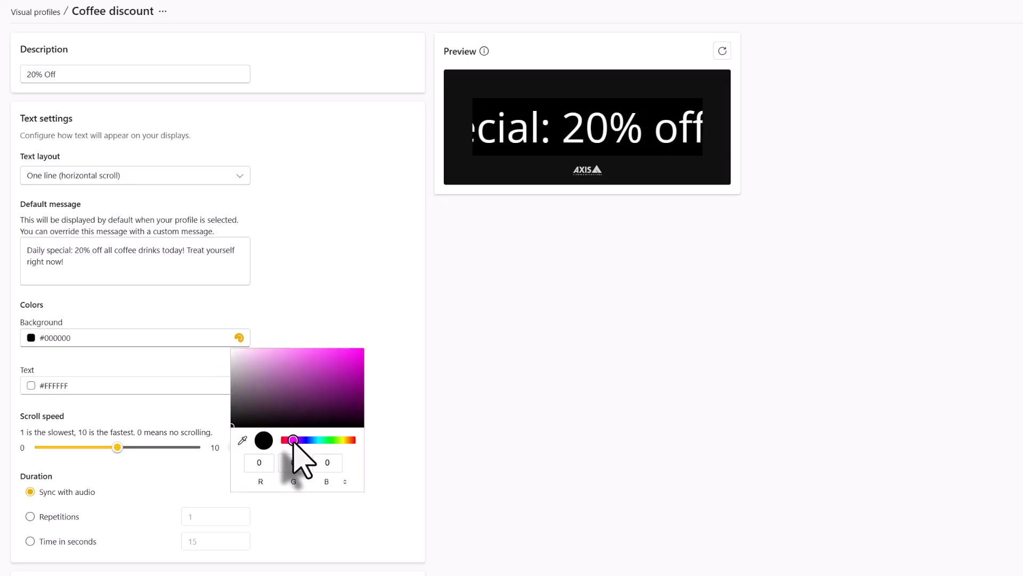
{"action": "left_click", "coordinate": [339, 365]}
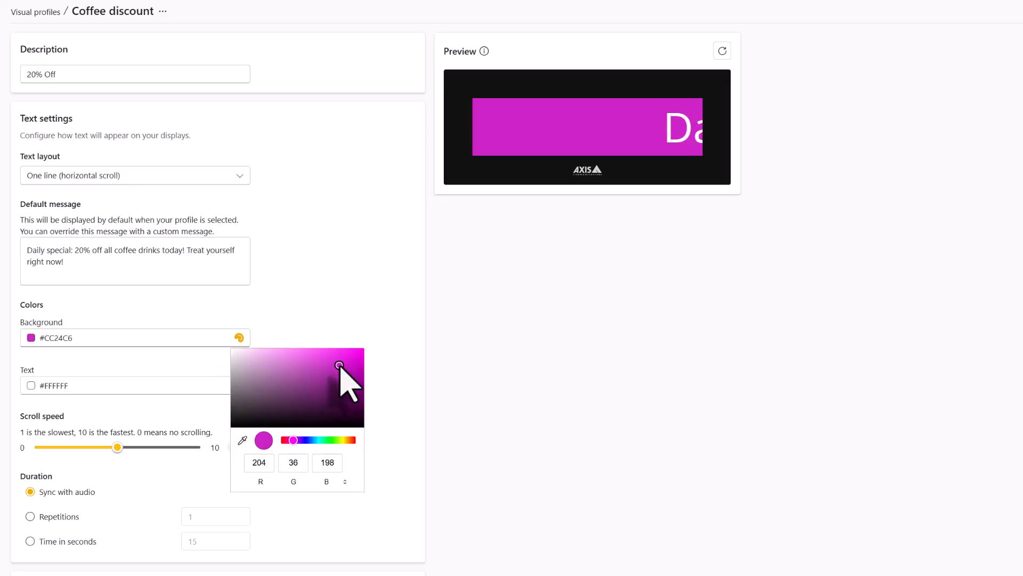
{"action": "left_click", "coordinate": [402, 401]}
Step: Set the message's text color to cyan-blue #25B7D4
{"action": "left_click", "coordinate": [239, 385]}
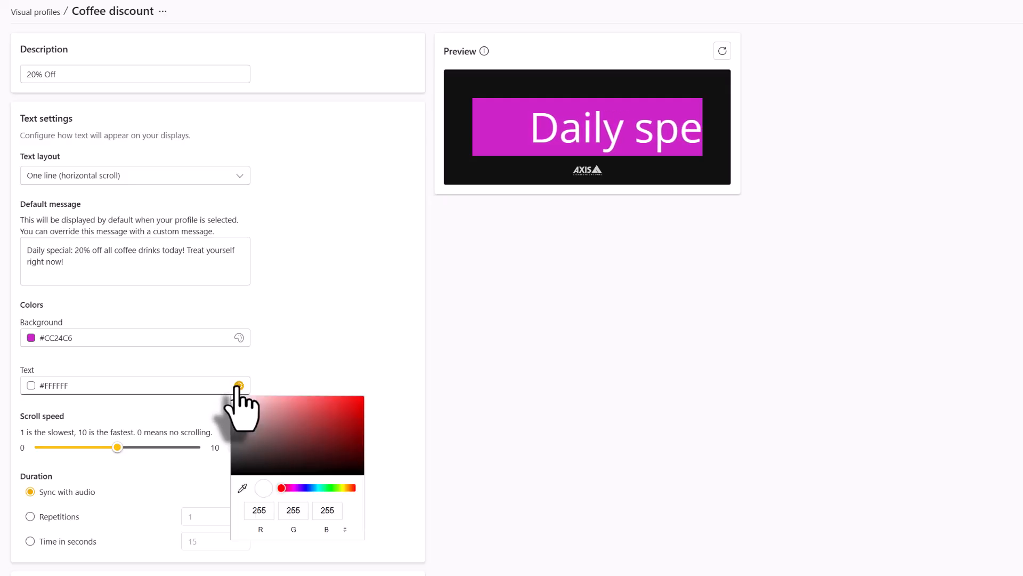
{"action": "left_click", "coordinate": [316, 488]}
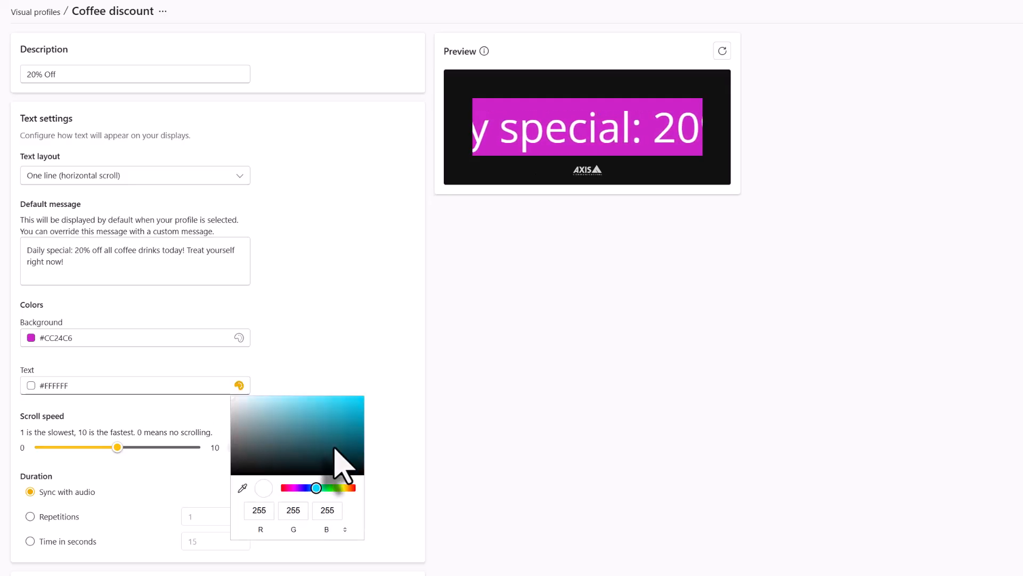
{"action": "left_click", "coordinate": [339, 409]}
{"action": "left_click", "coordinate": [401, 413]}
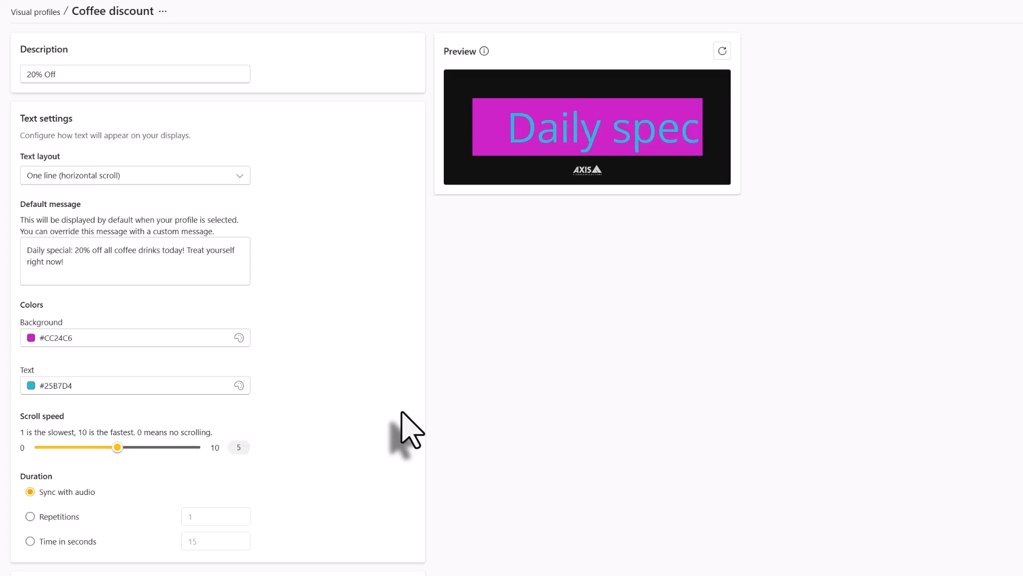
Step: Try scroll speed 1 and the two-line layout, settling on scroll speed 10 and Three lines (vertical scroll)
{"action": "left_click_drag", "start_coordinate": [116, 446], "coordinate": [50, 448]}
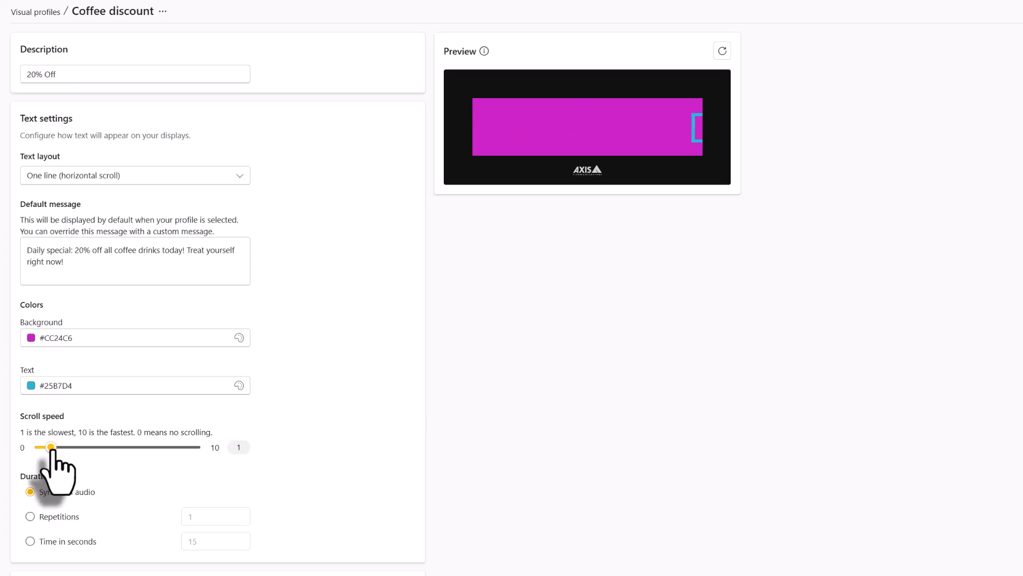
{"action": "left_click_drag", "start_coordinate": [51, 448], "coordinate": [204, 465]}
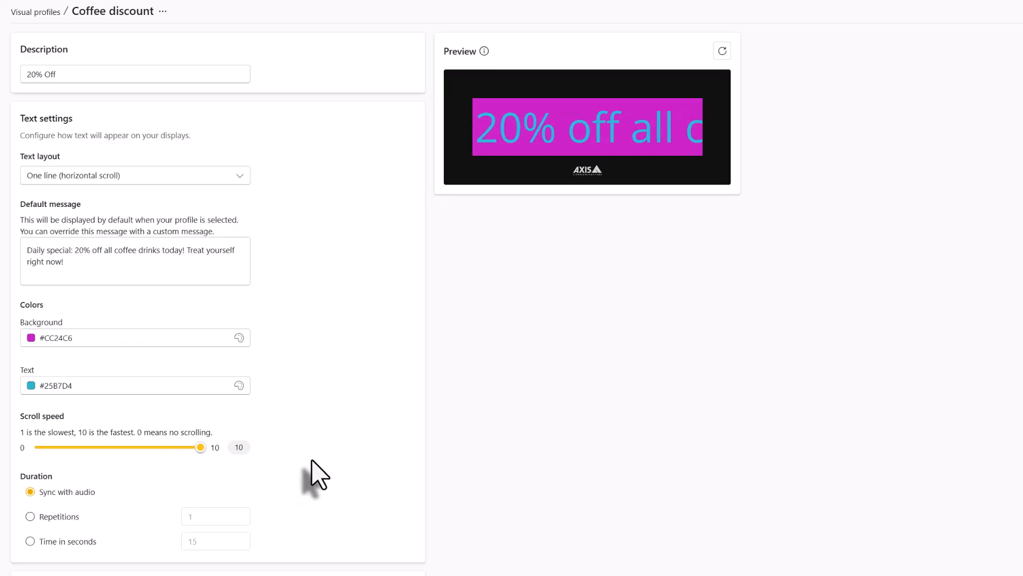
{"action": "left_click", "coordinate": [236, 179]}
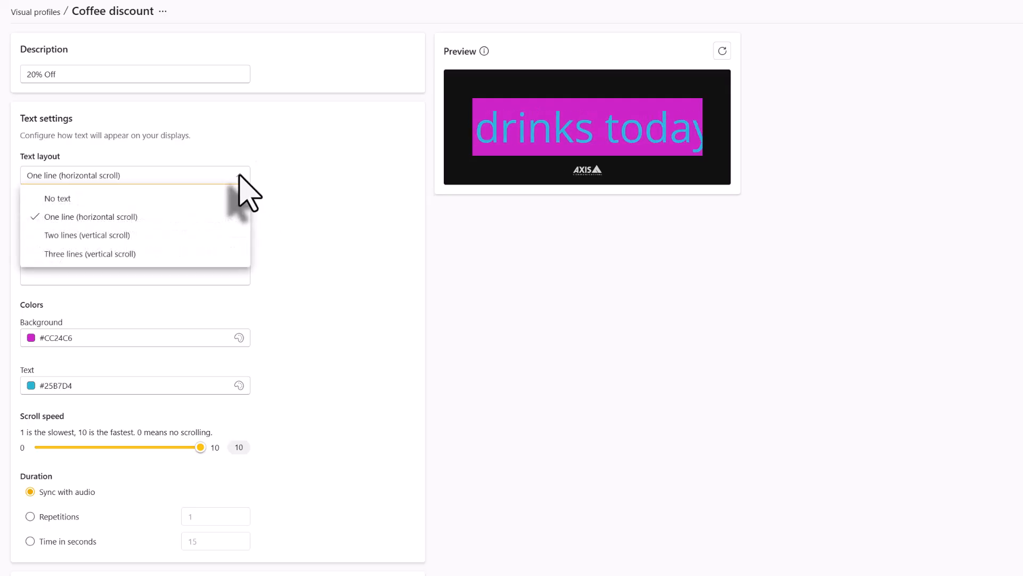
{"action": "left_click", "coordinate": [201, 237]}
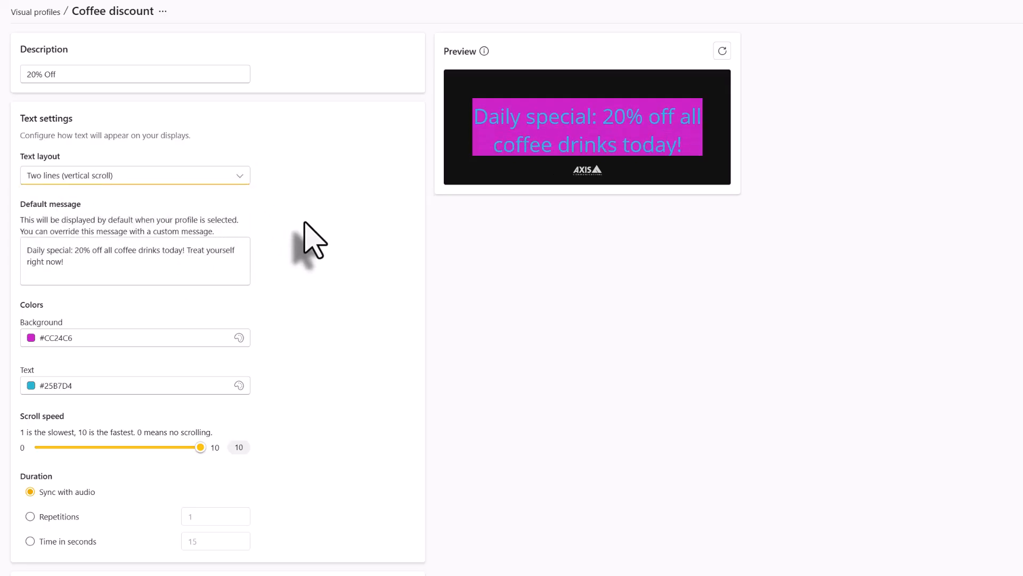
{"action": "left_click", "coordinate": [240, 177]}
{"action": "left_click", "coordinate": [223, 252]}
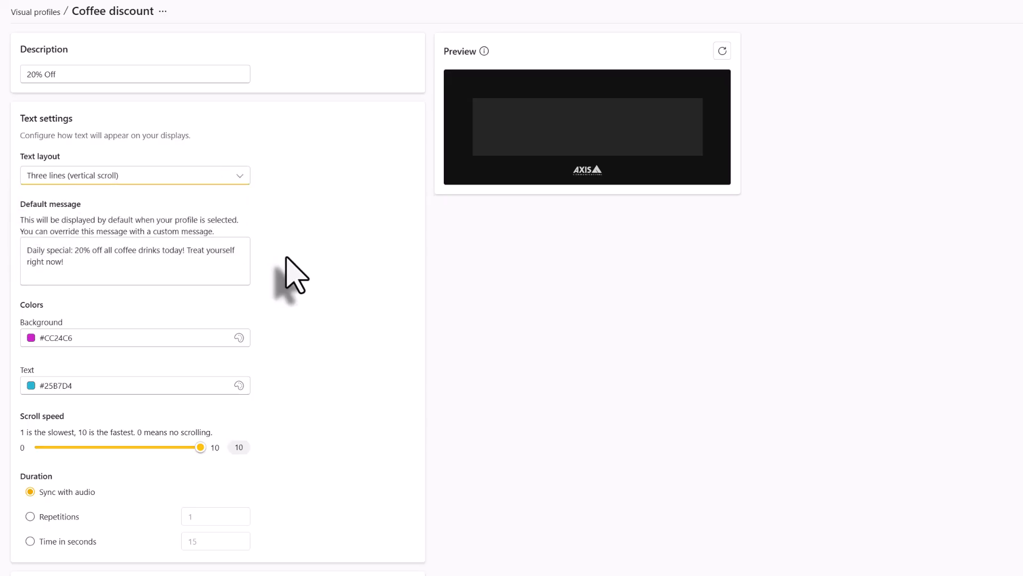
Step: Set the signaling LED's blink pattern to Steady and try green before choosing red as its color
{"action": "scroll", "coordinate": [296, 274], "scroll_direction": "down", "scroll_amount": 5}
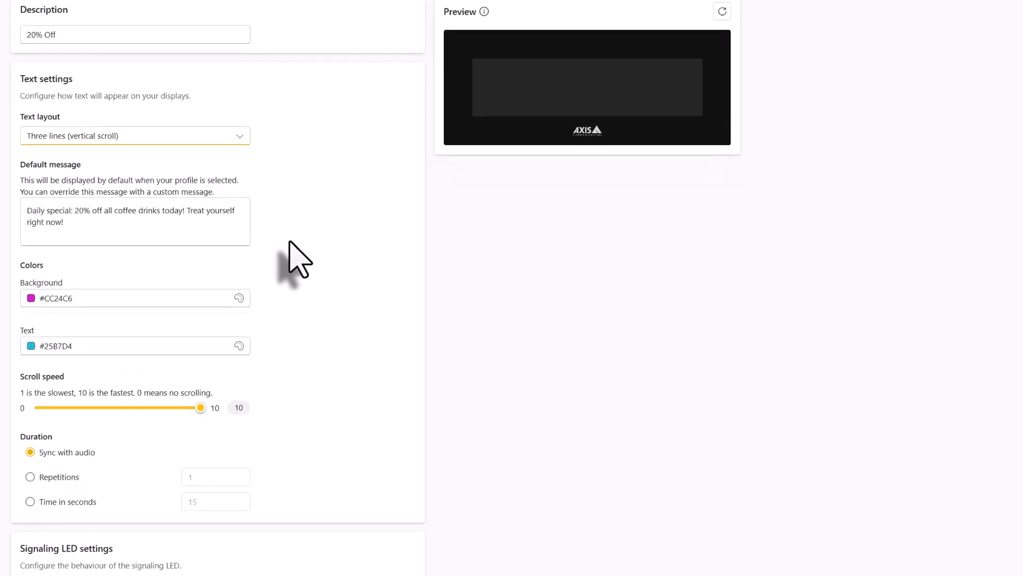
{"action": "scroll", "coordinate": [298, 152], "scroll_direction": "down", "scroll_amount": 1}
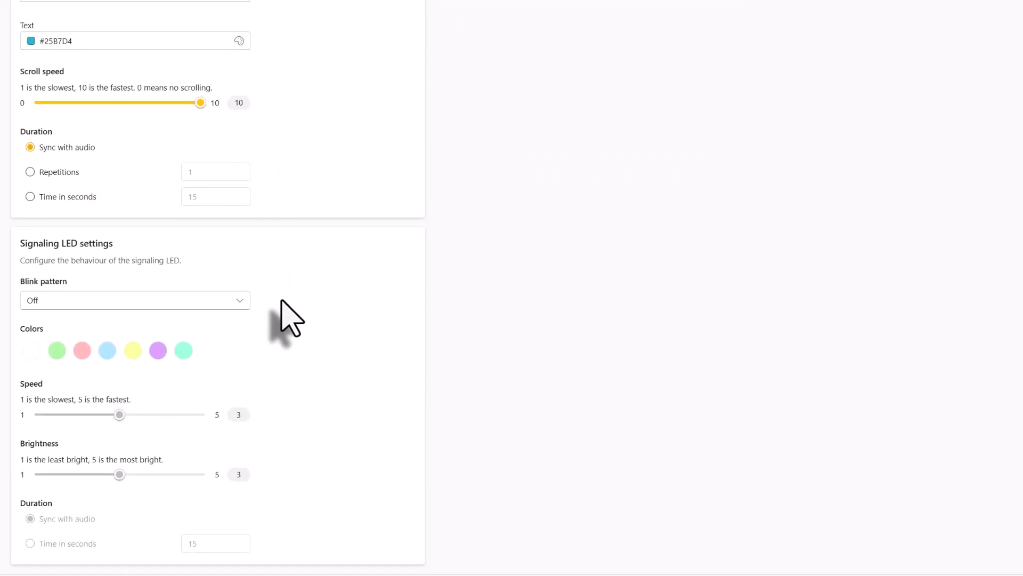
{"action": "left_click", "coordinate": [238, 300]}
{"action": "left_click", "coordinate": [210, 365]}
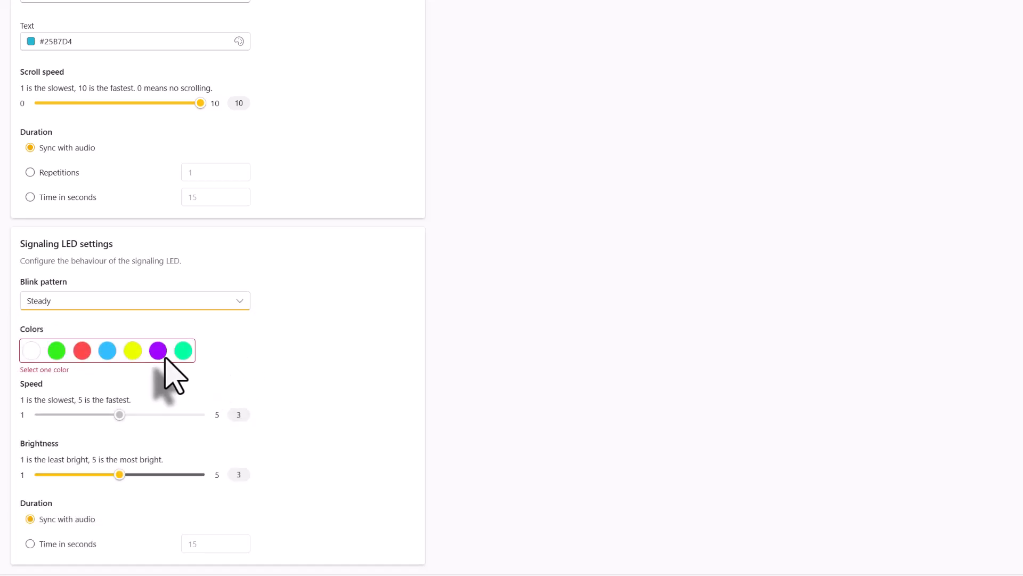
{"action": "left_click", "coordinate": [58, 352]}
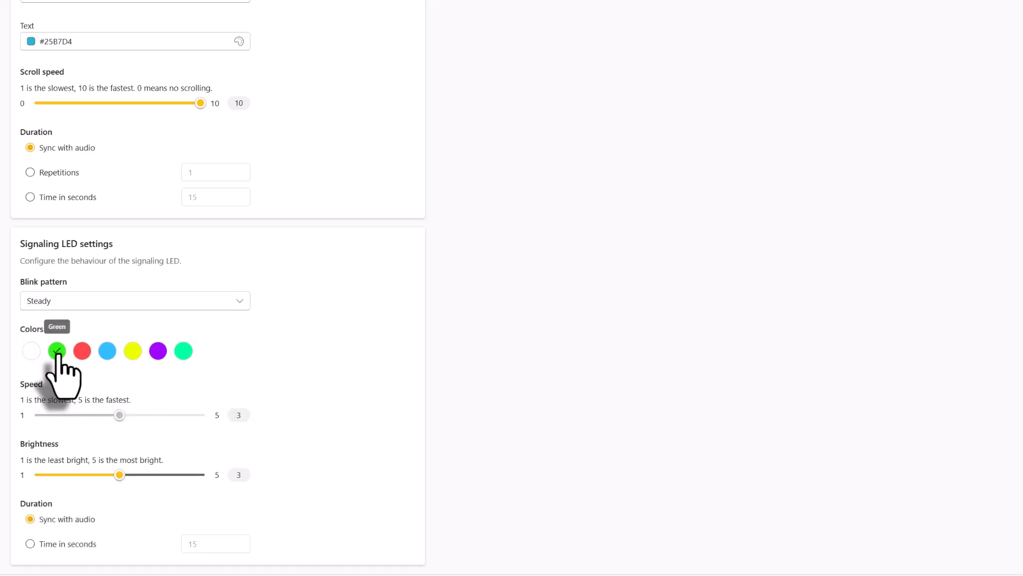
{"action": "left_click", "coordinate": [82, 352]}
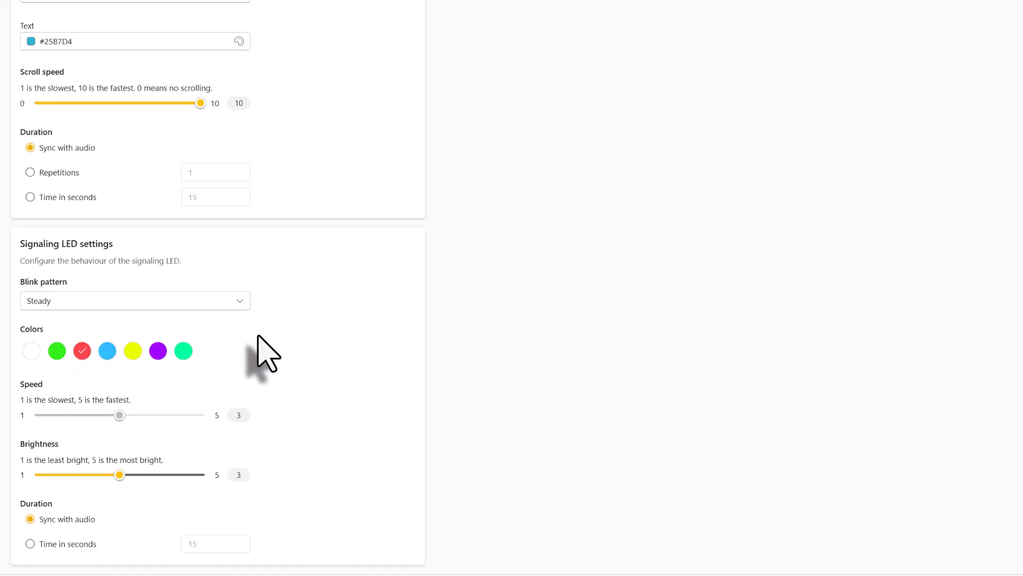
Step: Set the signaling LED to the Alternate pattern with only green and blue selected, and save the Coffee discount profile
{"action": "left_click", "coordinate": [238, 301]}
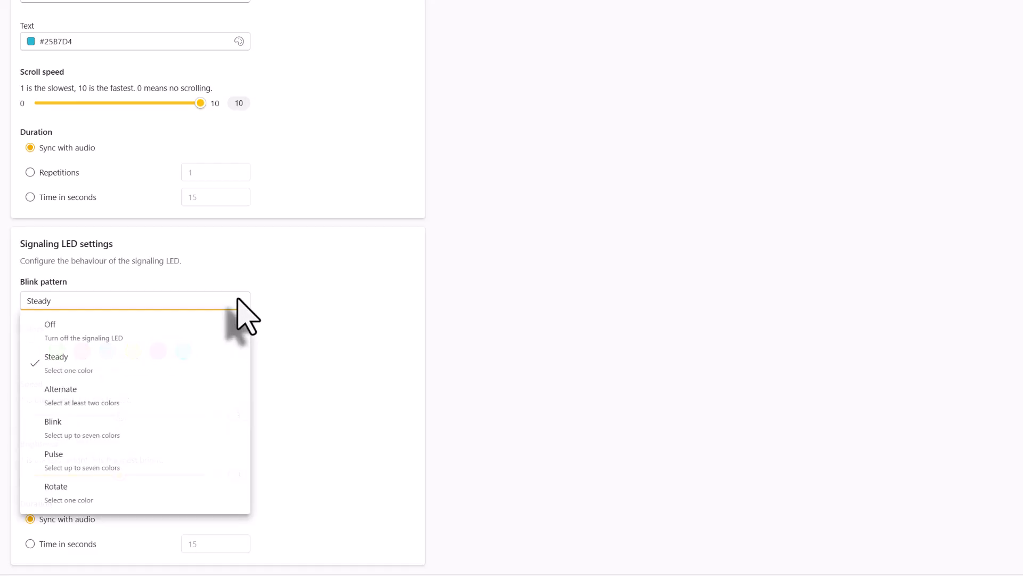
{"action": "left_click", "coordinate": [211, 403]}
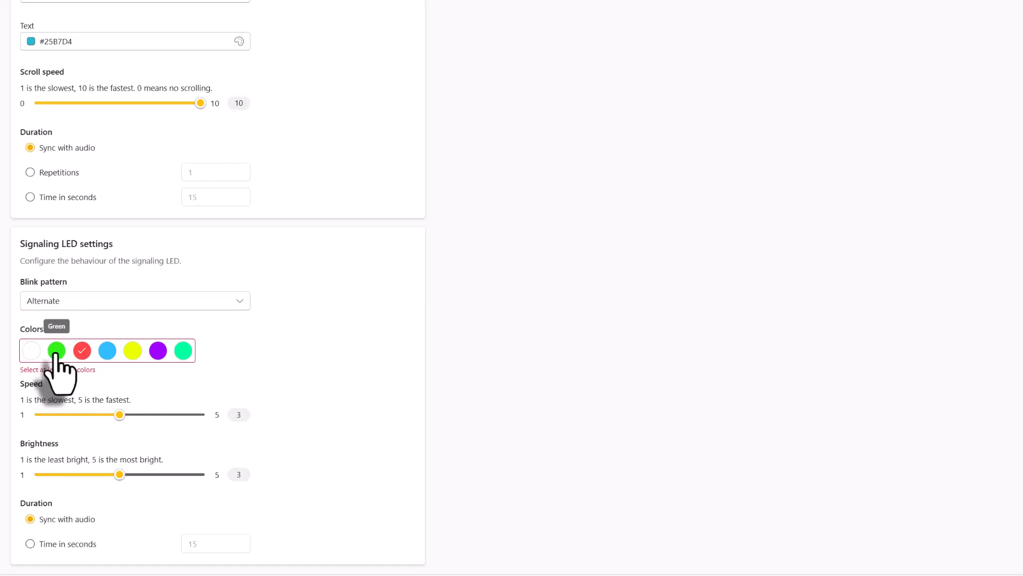
{"action": "left_click", "coordinate": [57, 351]}
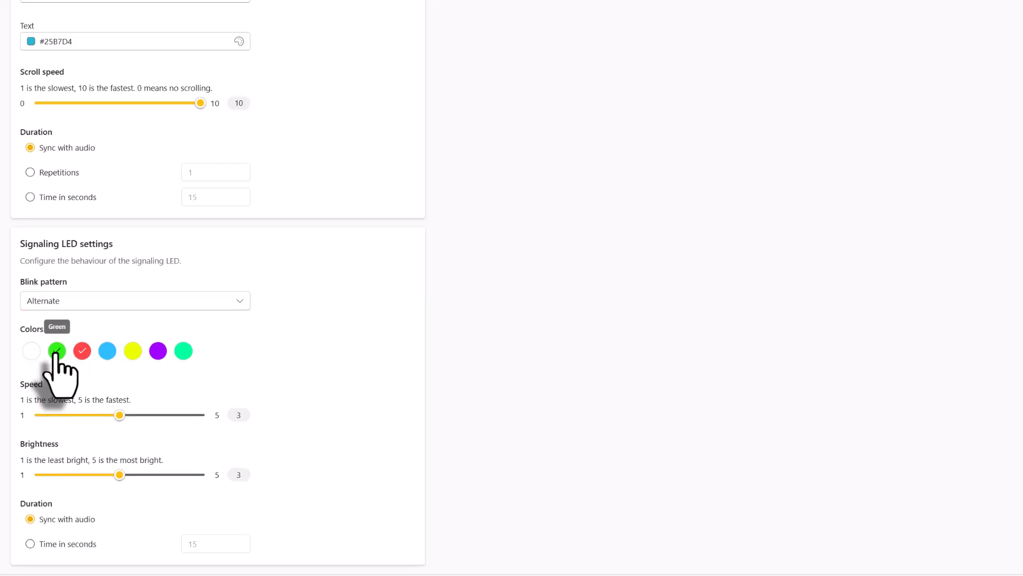
{"action": "left_click", "coordinate": [107, 351]}
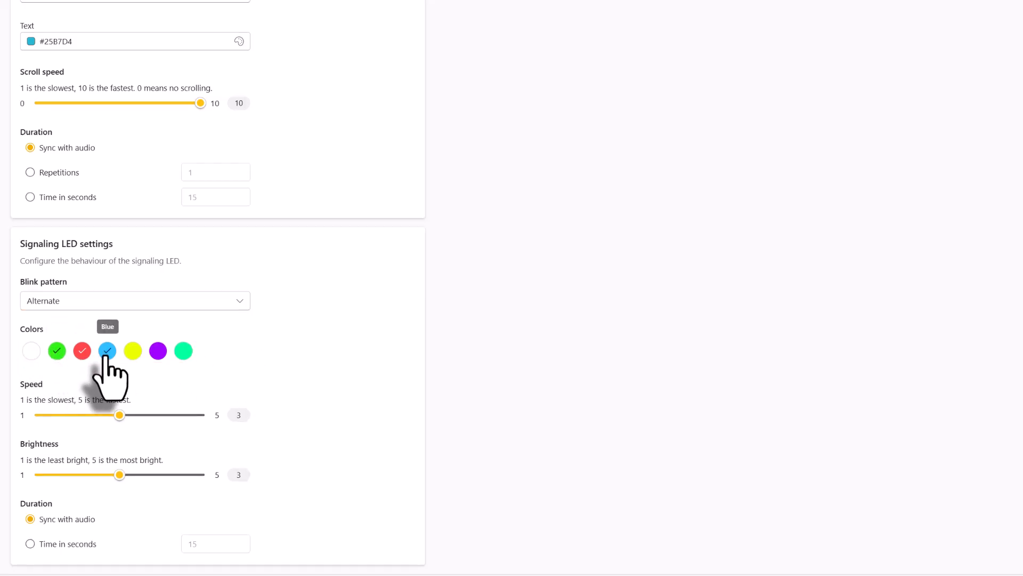
{"action": "left_click", "coordinate": [82, 350]}
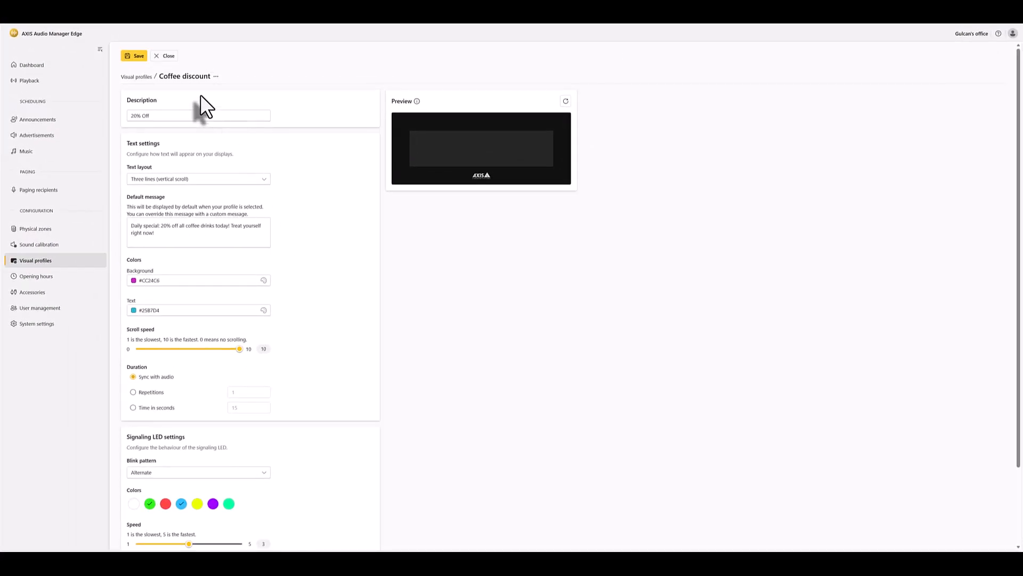
{"action": "left_click", "coordinate": [136, 57]}
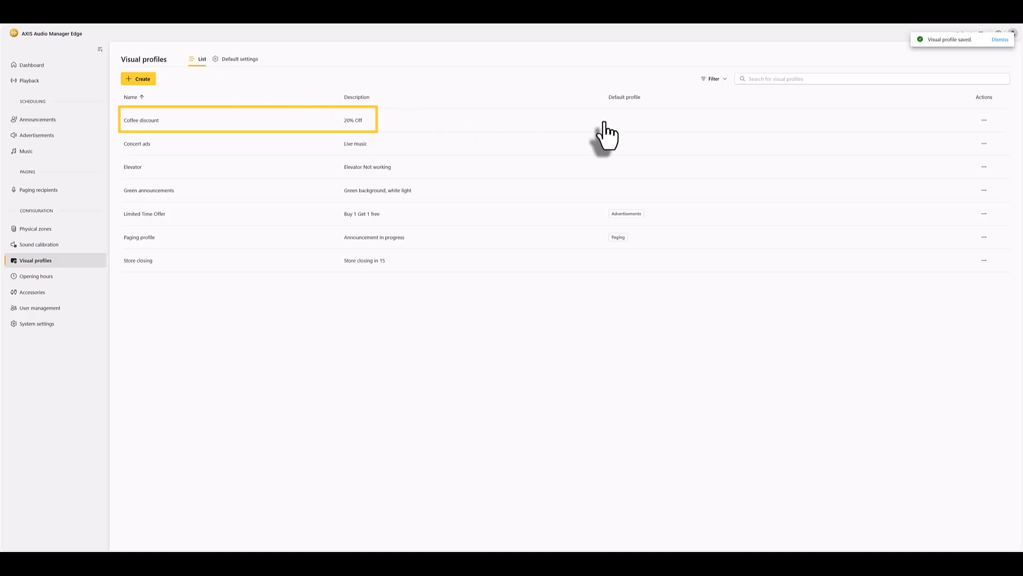
Step: Show the actions available for the Coffee discount profile in the visual profiles list
{"action": "left_click", "coordinate": [984, 120]}
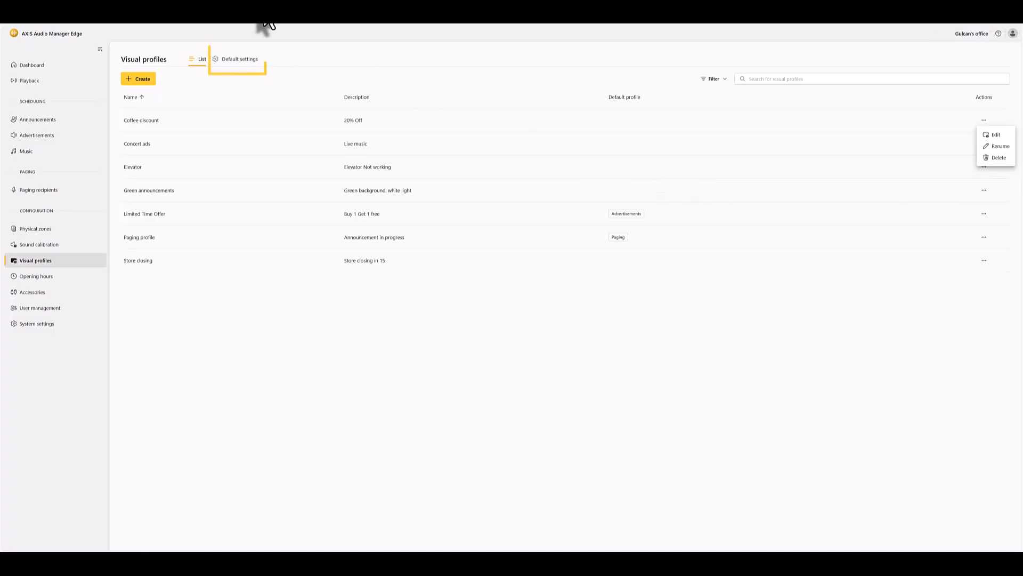
Step: Set the default visual profiles to Paging profile for paging and Limited Time Offer for advertisements, and save them
{"action": "left_click", "coordinate": [243, 59]}
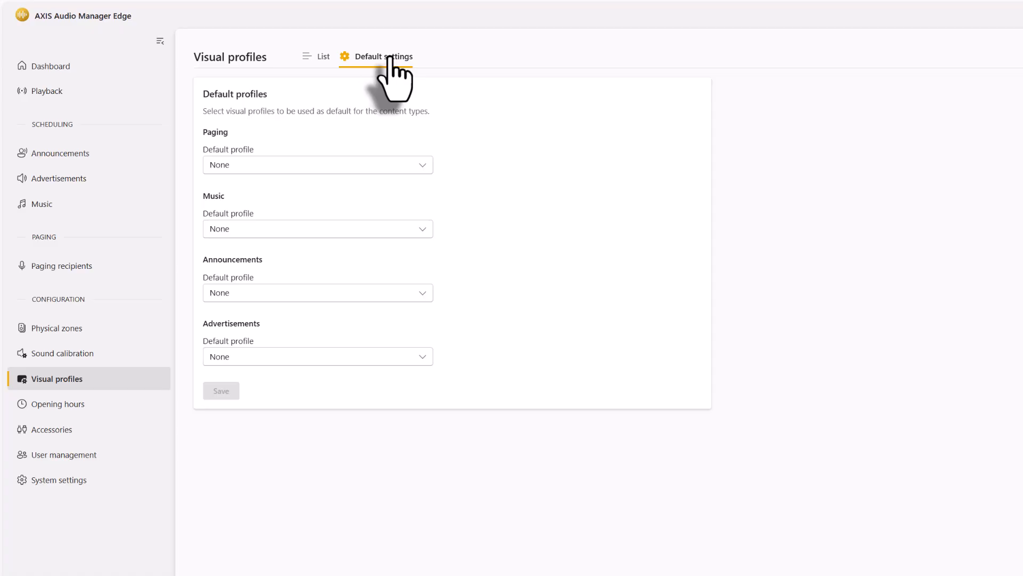
{"action": "left_click", "coordinate": [420, 167]}
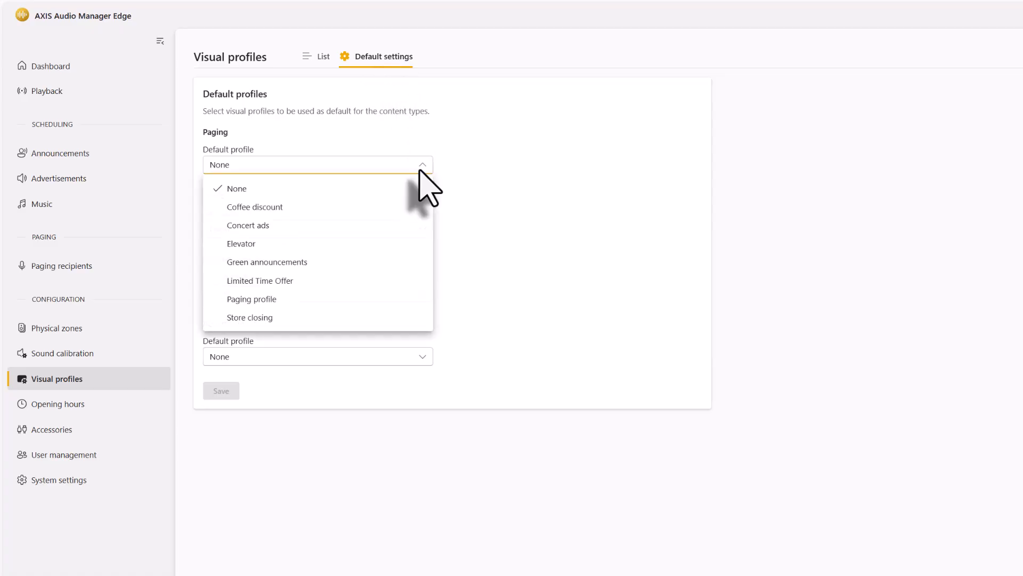
{"action": "left_click", "coordinate": [382, 298]}
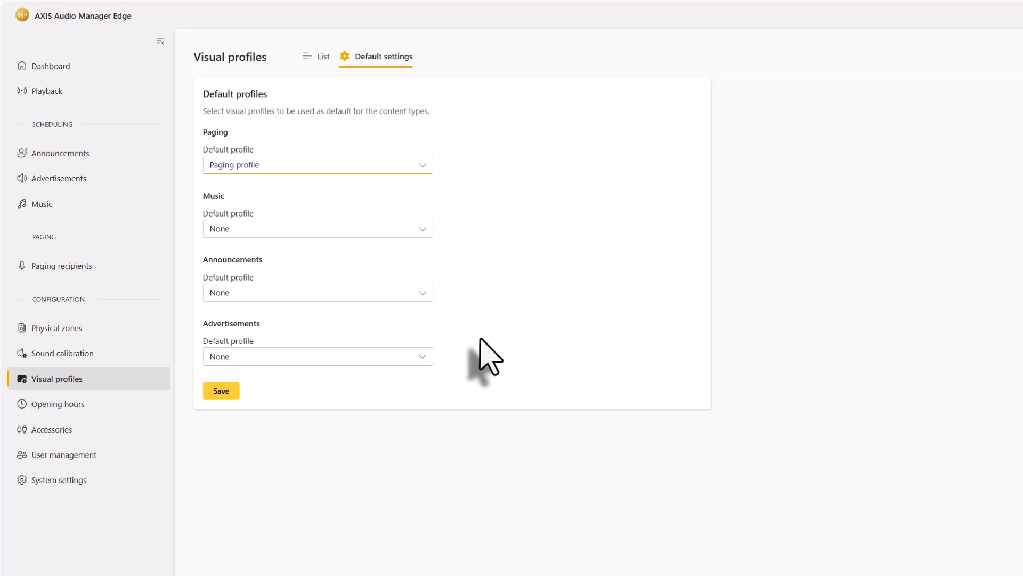
{"action": "left_click", "coordinate": [419, 357]}
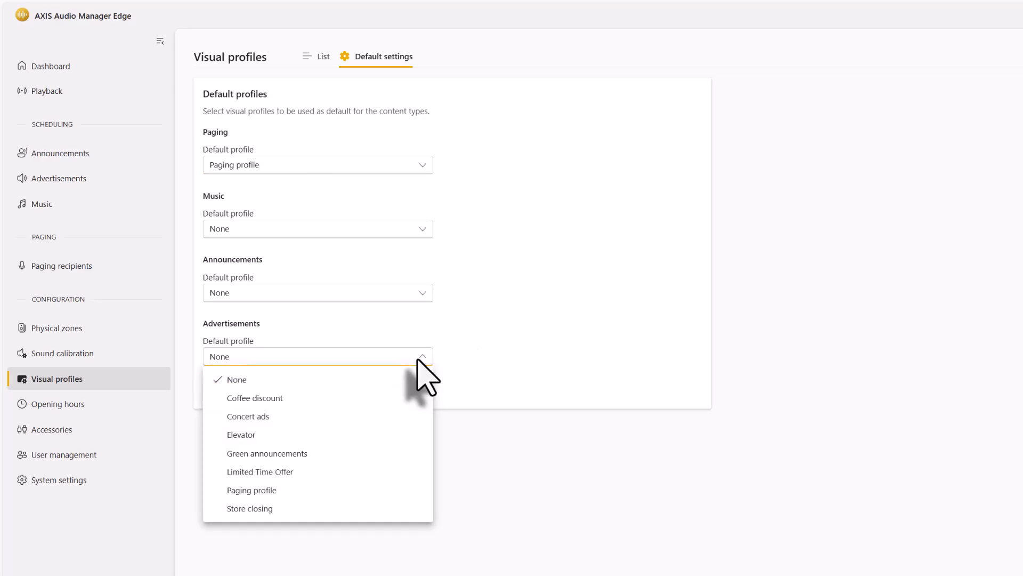
{"action": "left_click", "coordinate": [373, 471]}
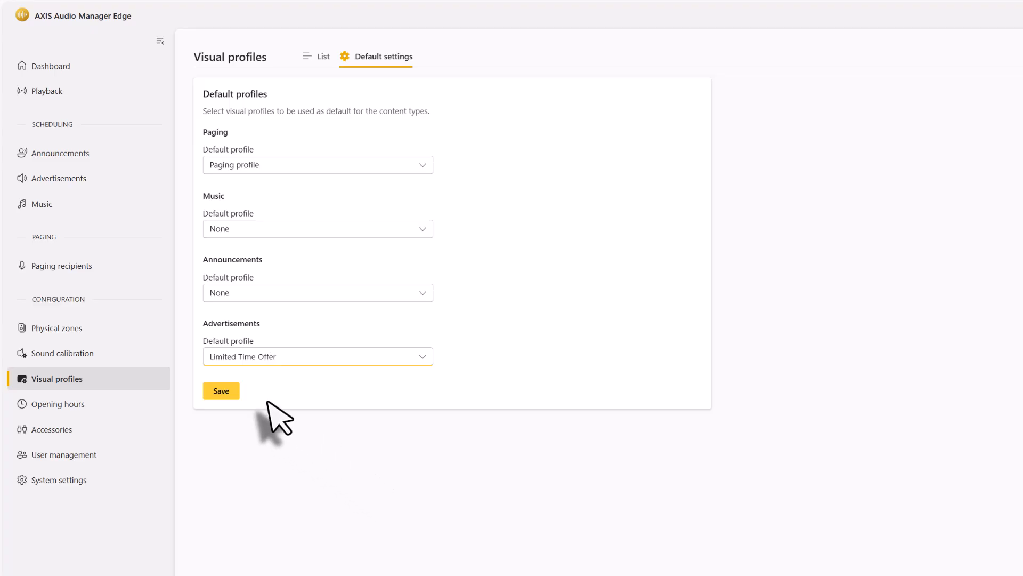
{"action": "left_click", "coordinate": [224, 393]}
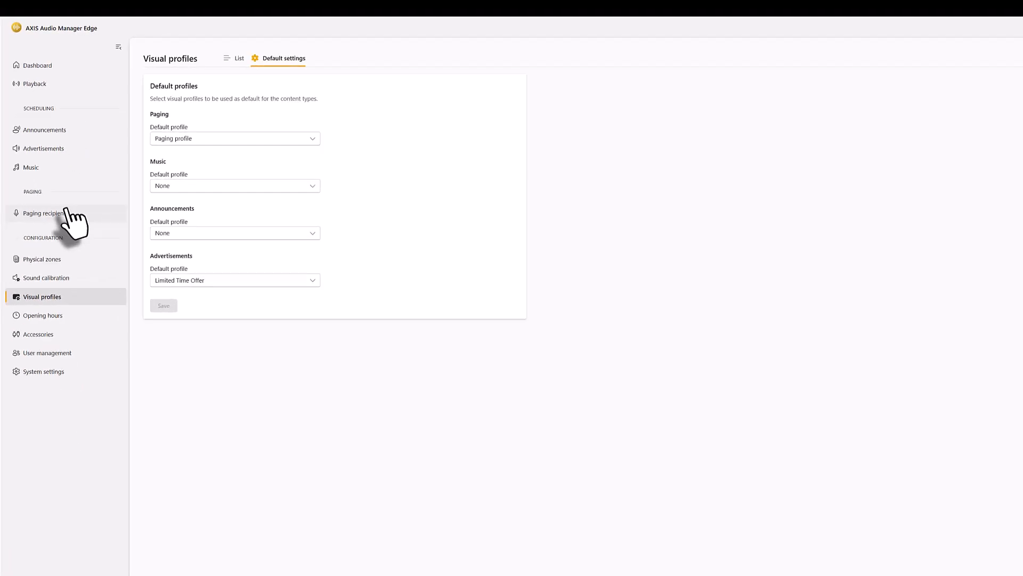
Step: Review the visual profile choices and custom message option for a new paging recipient, and close the form without creating it
{"action": "left_click", "coordinate": [58, 265]}
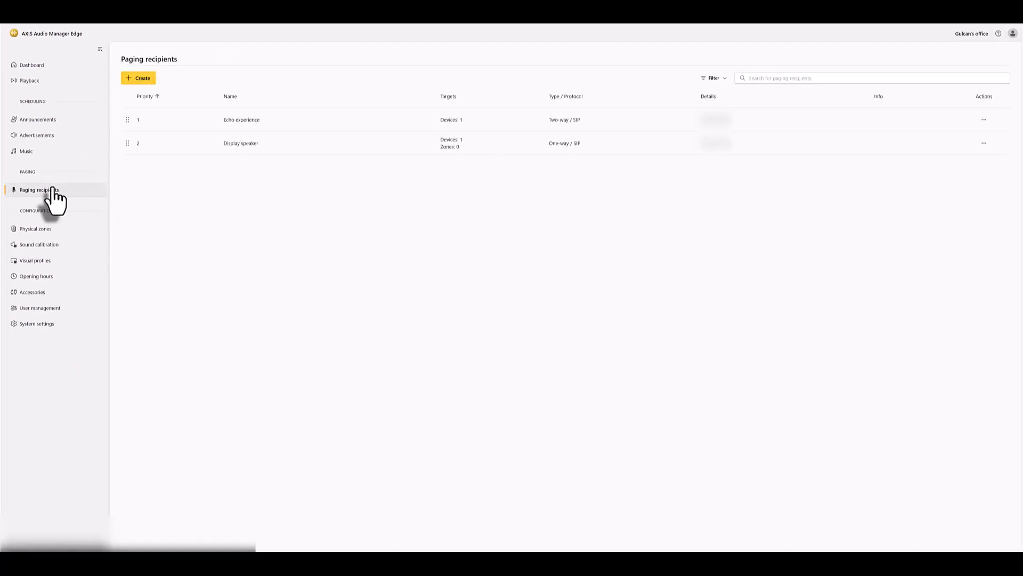
{"action": "left_click", "coordinate": [140, 79]}
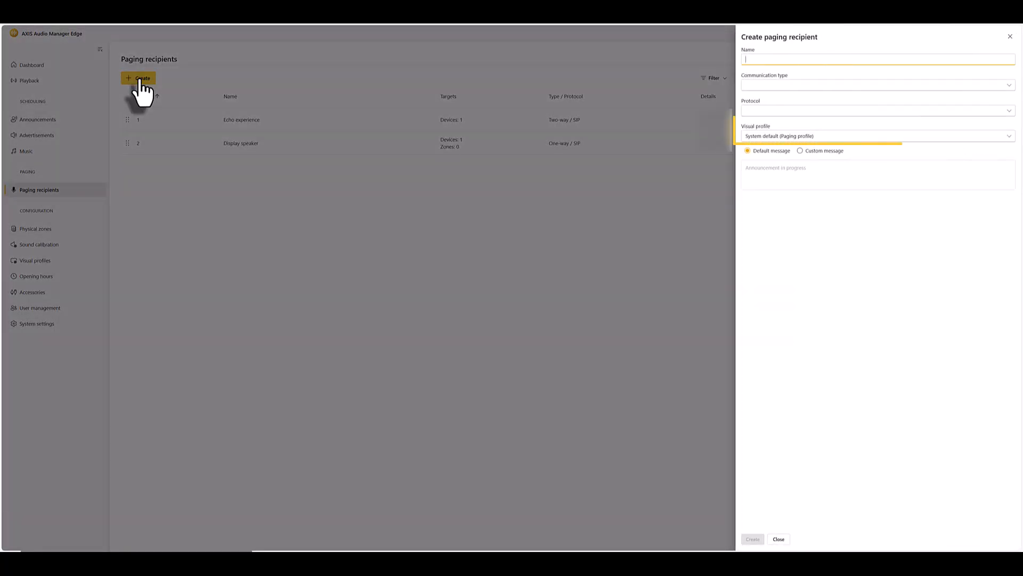
{"action": "left_click", "coordinate": [857, 137]}
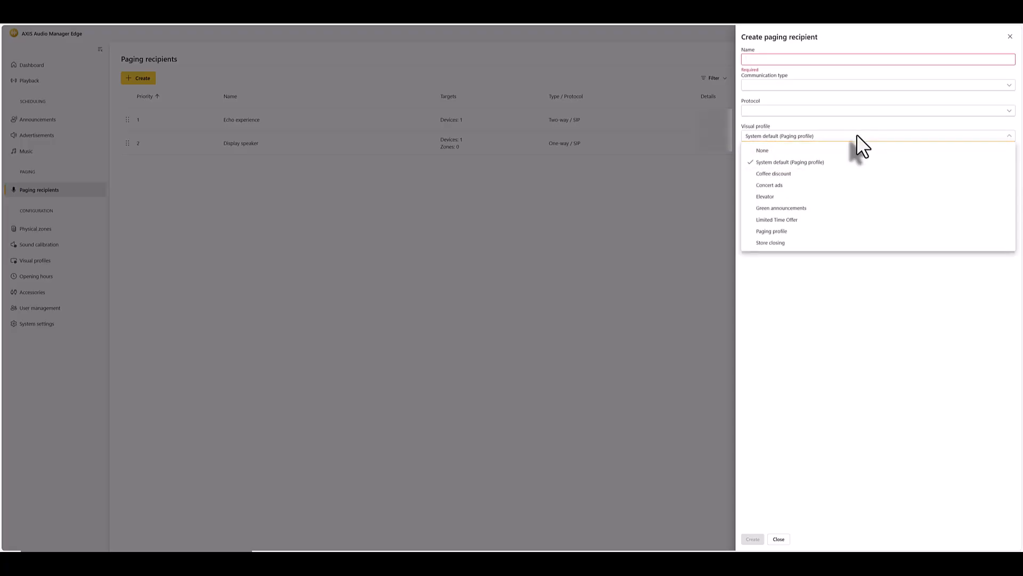
{"action": "left_click", "coordinate": [857, 136]}
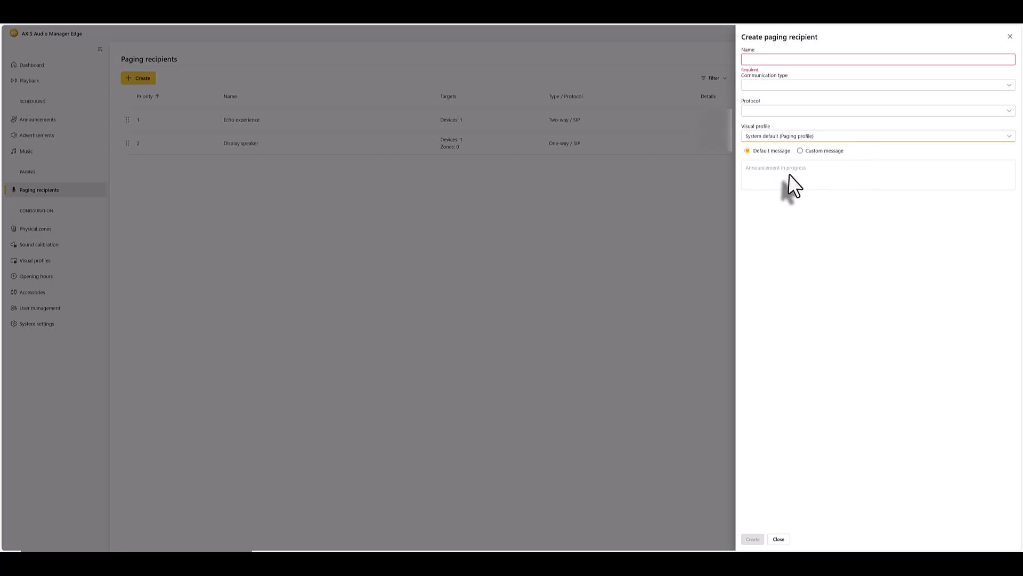
{"action": "left_click", "coordinate": [800, 151]}
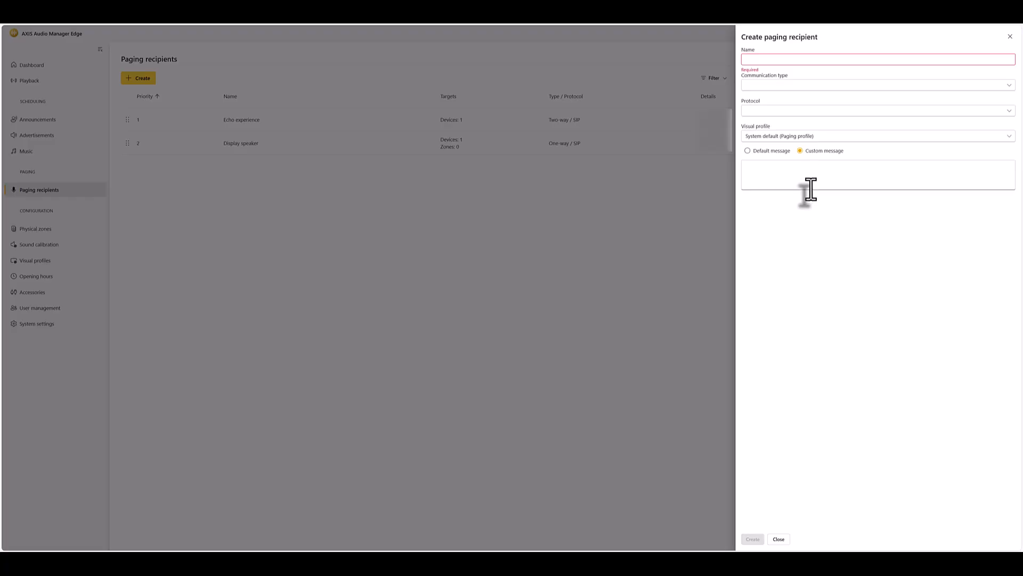
{"action": "left_click", "coordinate": [780, 540]}
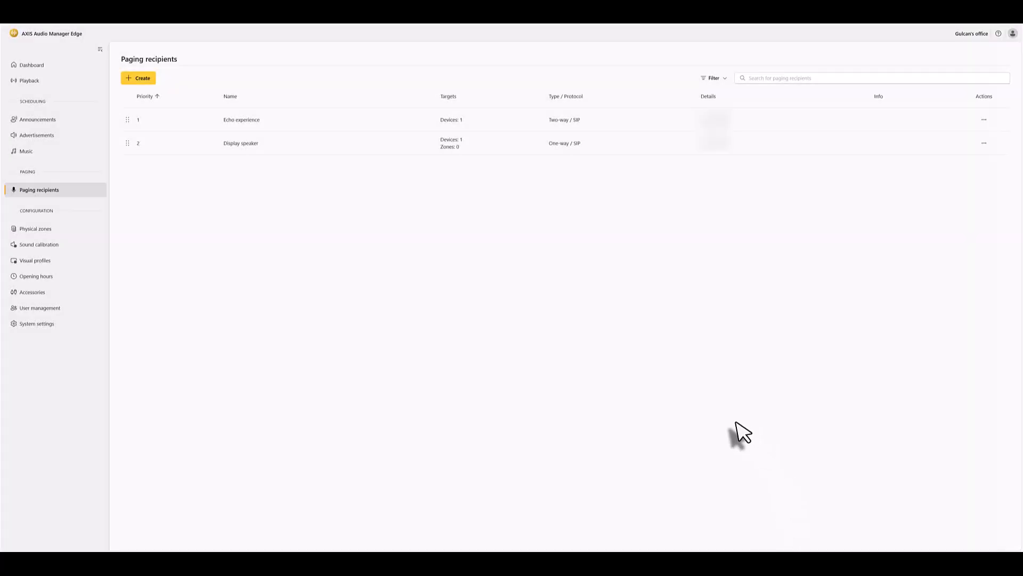
Step: Assign the Elevator visual profile to the Display speaker paging recipient and save it
{"action": "left_click", "coordinate": [240, 143]}
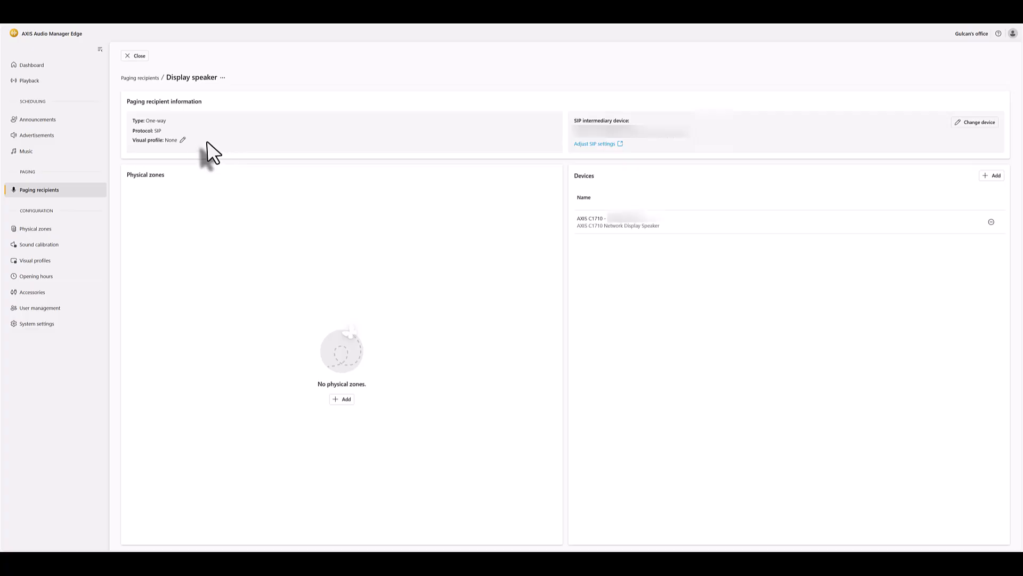
{"action": "left_click", "coordinate": [183, 140]}
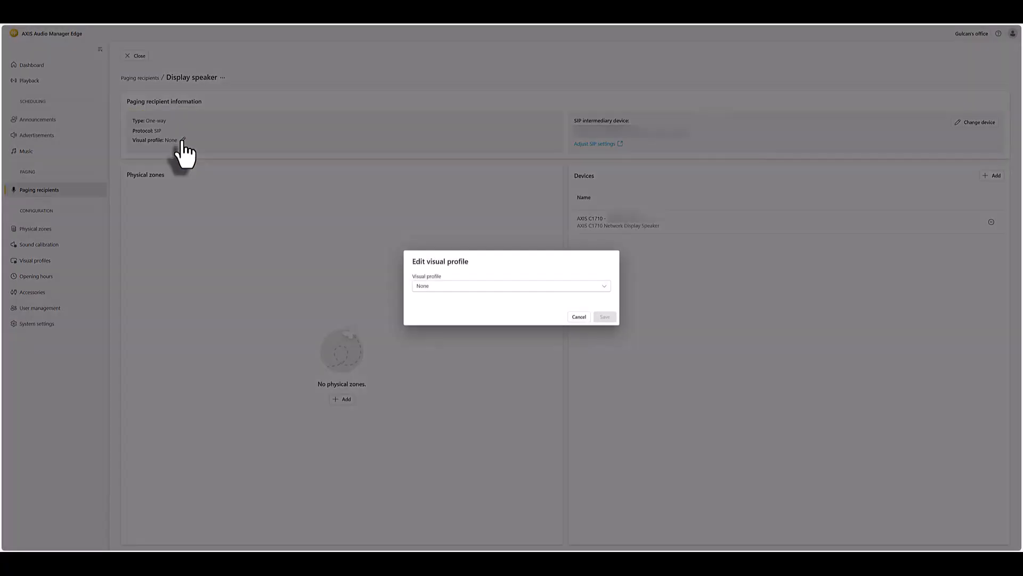
{"action": "left_click", "coordinate": [602, 287]}
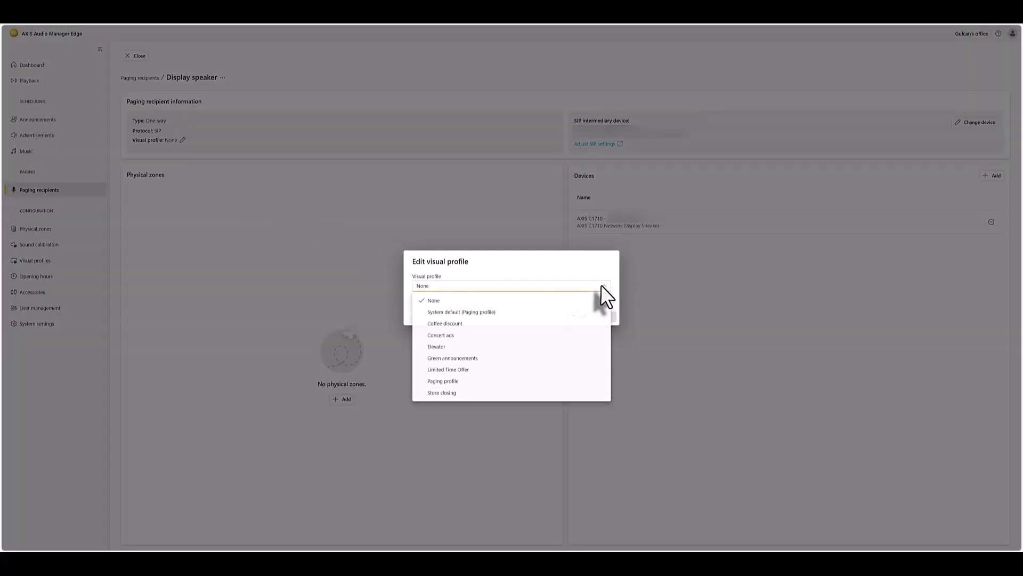
{"action": "left_click", "coordinate": [519, 346]}
{"action": "left_click", "coordinate": [605, 335]}
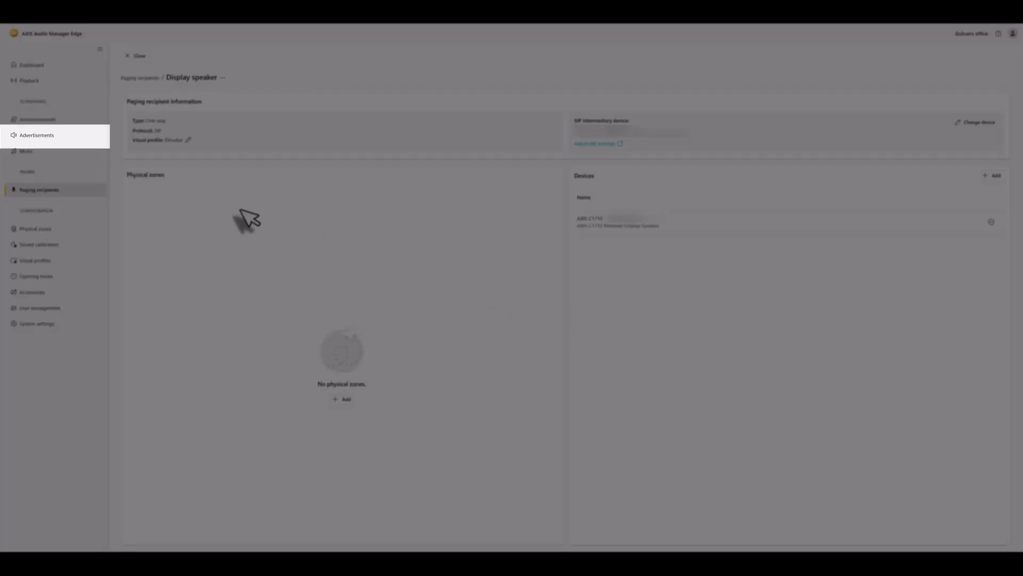
Step: Create an advertisement schedule named "Ads of the day!" for the selected physical zone
{"action": "left_click", "coordinate": [69, 137]}
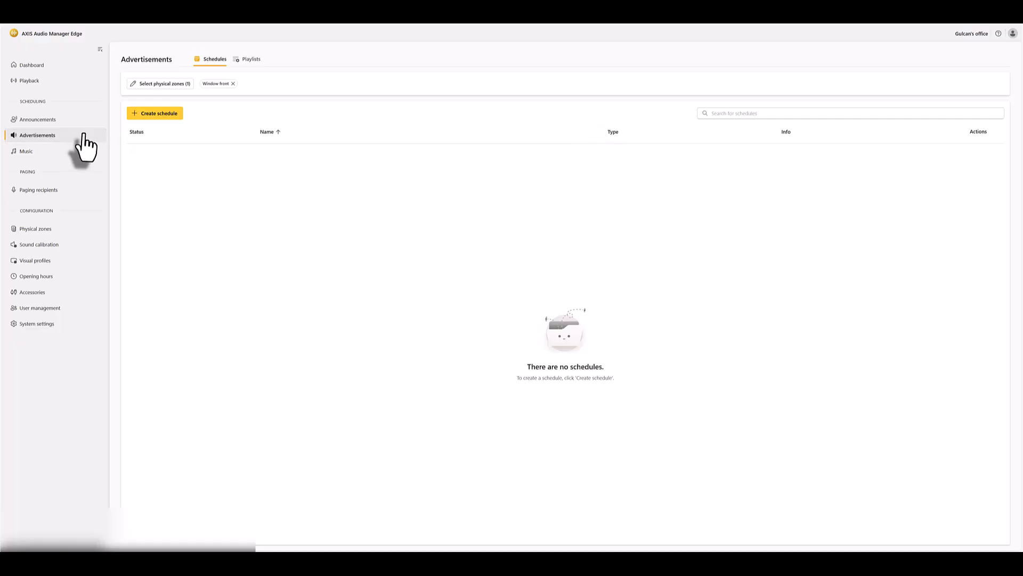
{"action": "left_click", "coordinate": [170, 115]}
{"action": "type", "text": "Ads of the day!"}
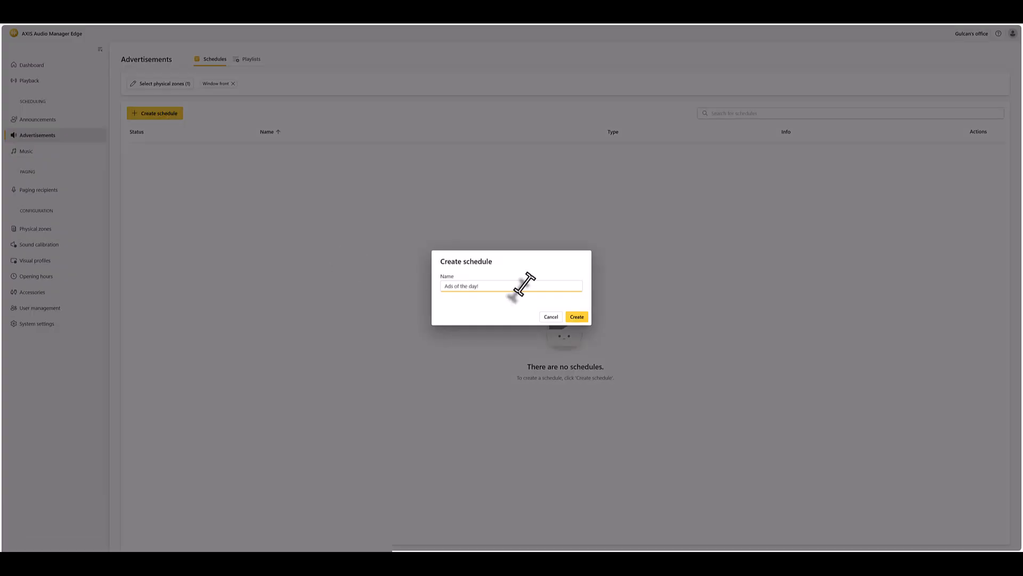
{"action": "left_click", "coordinate": [578, 316]}
Step: Start a single event in the schedule with the Coffee discount visual profile and the custom message "Free coffee today!"
{"action": "left_click", "coordinate": [155, 97]}
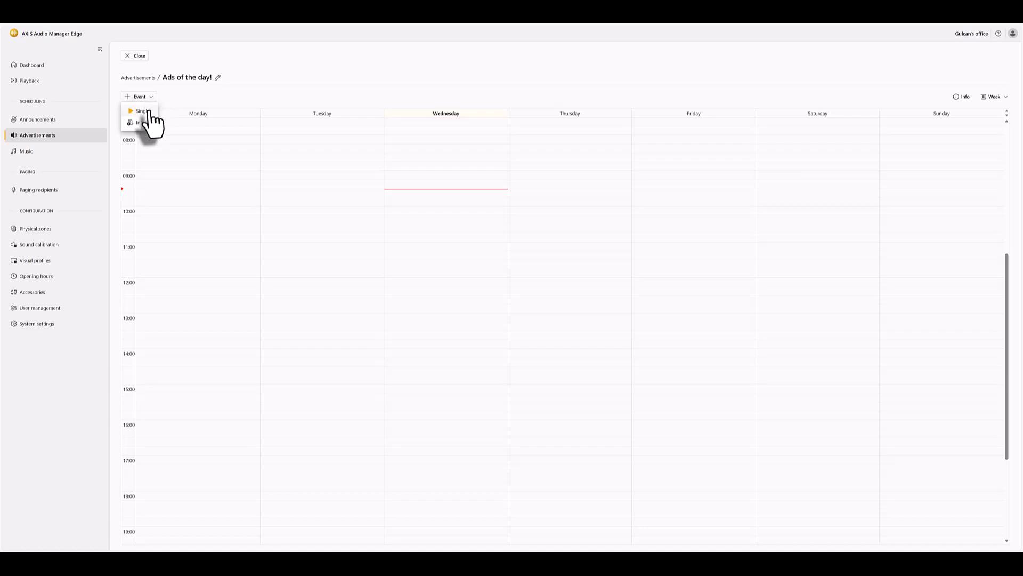
{"action": "left_click", "coordinate": [144, 111]}
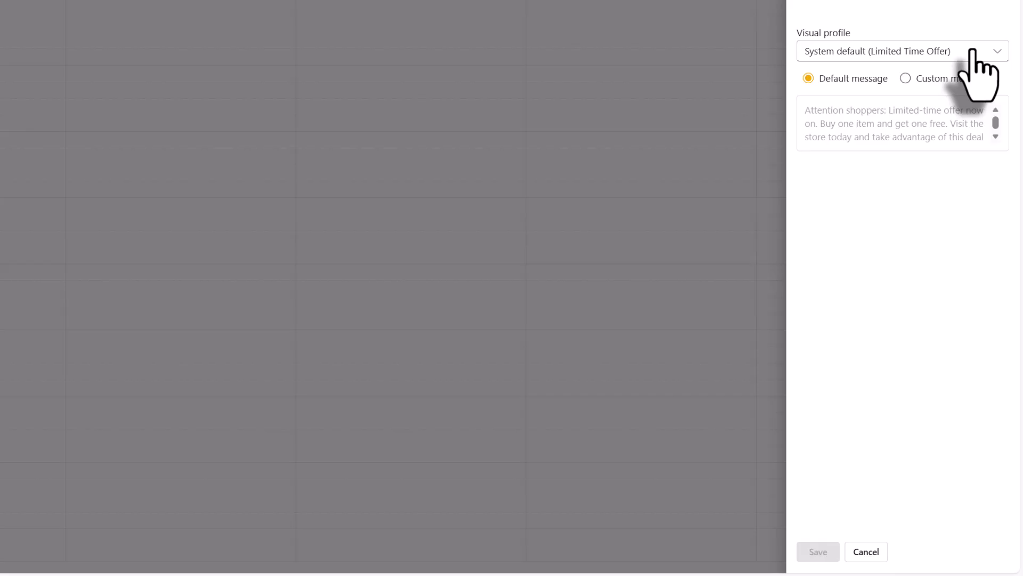
{"action": "left_click", "coordinate": [976, 53]}
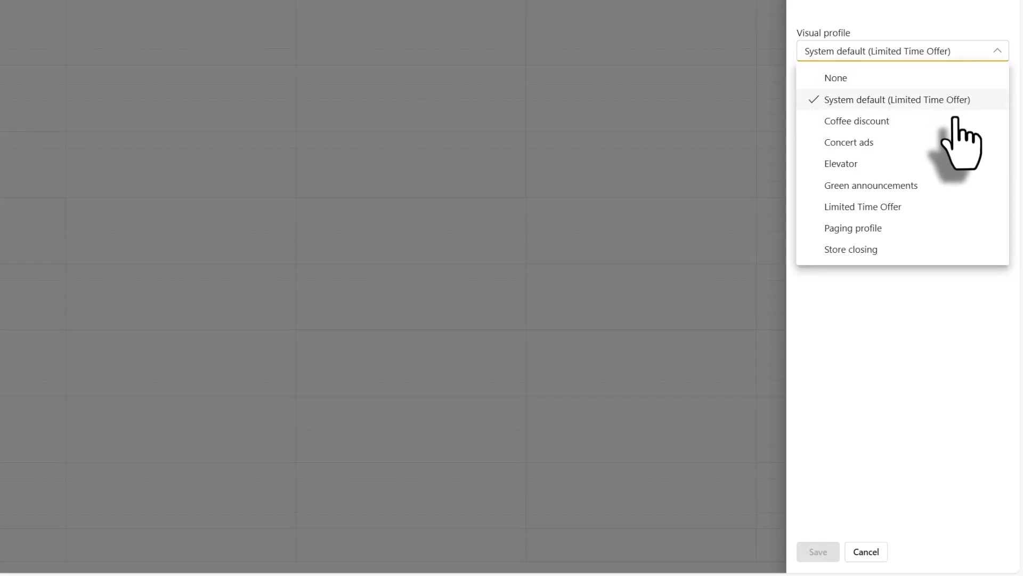
{"action": "left_click", "coordinate": [954, 121]}
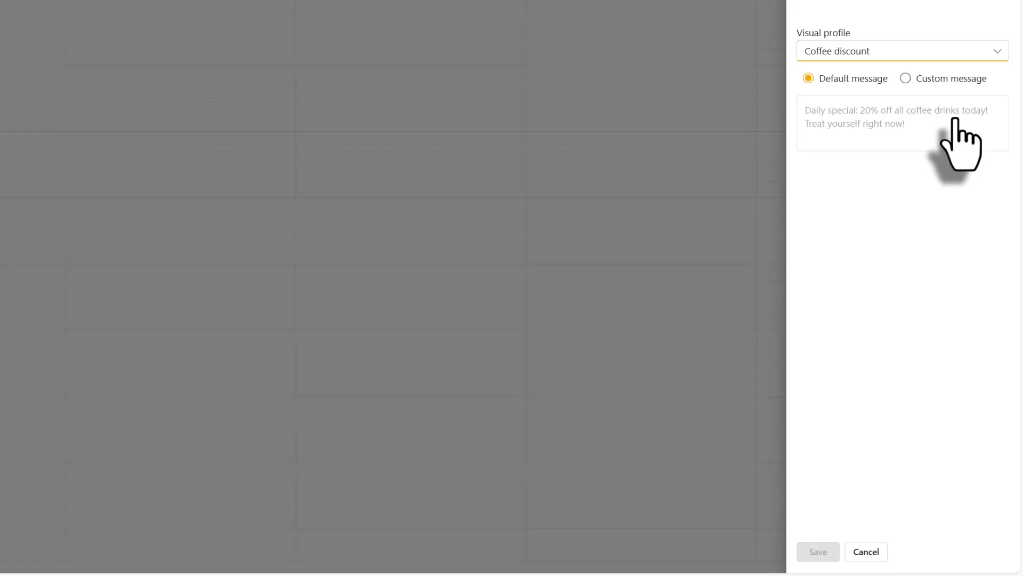
{"action": "left_click", "coordinate": [905, 79]}
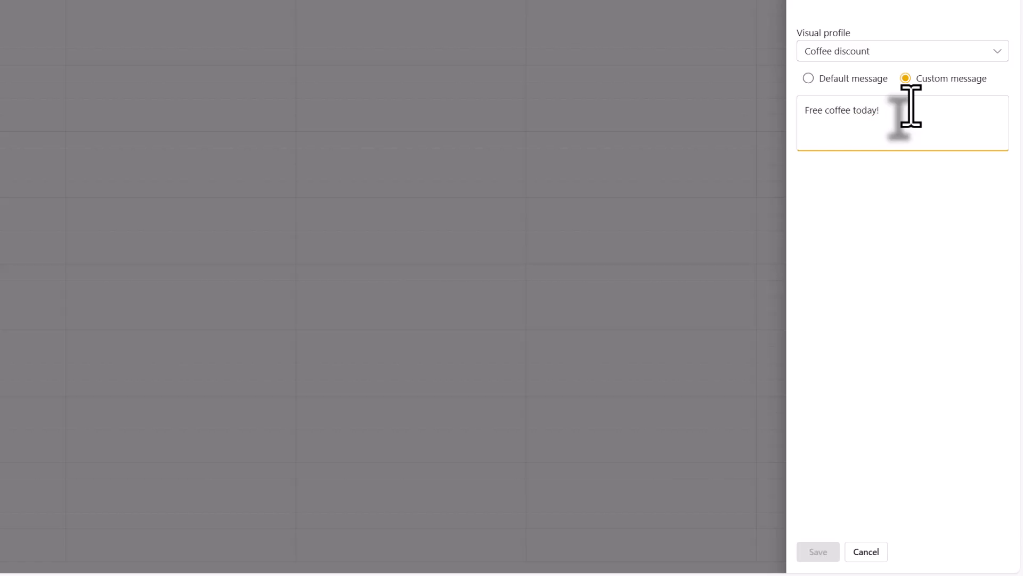
Step: Choose the first audio file in the library as the event's source and save the event
{"action": "left_click", "coordinate": [968, 72]}
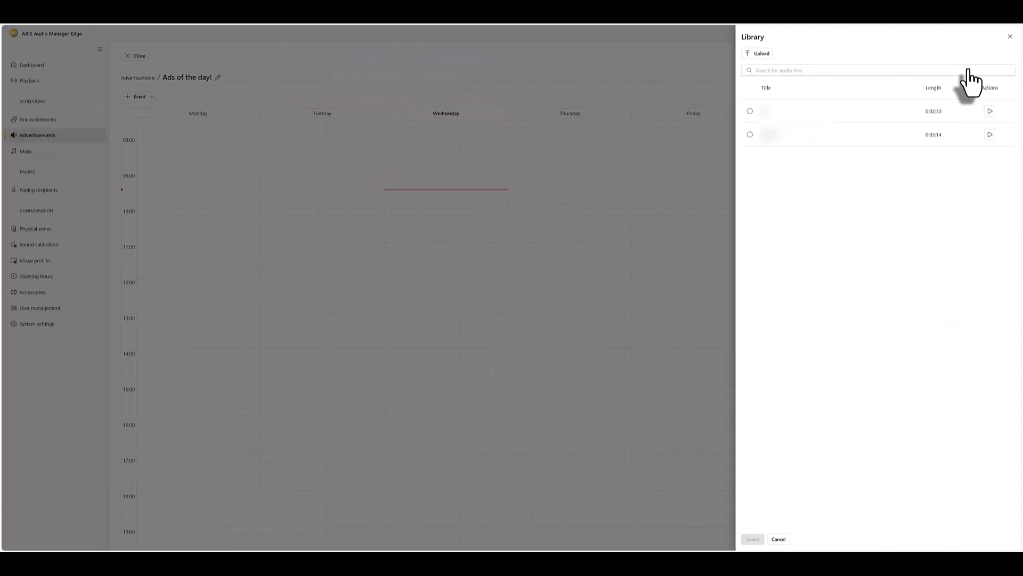
{"action": "left_click", "coordinate": [750, 111]}
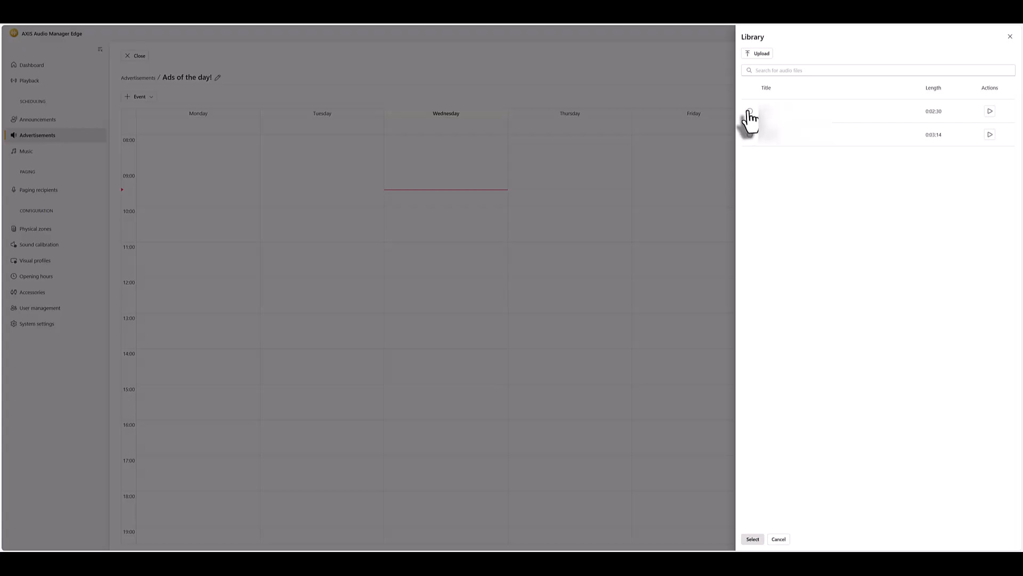
{"action": "left_click", "coordinate": [752, 539]}
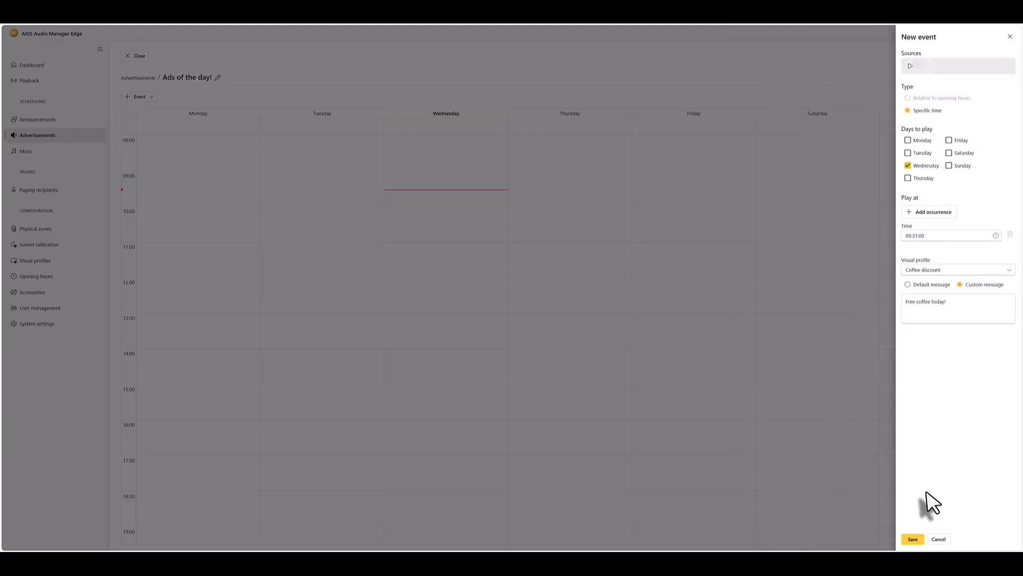
{"action": "left_click", "coordinate": [913, 539]}
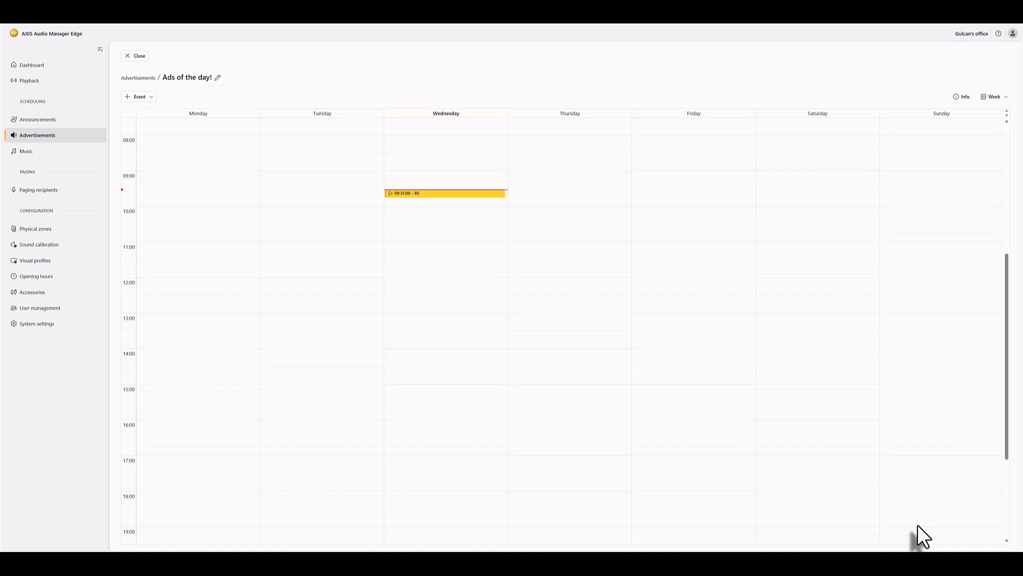